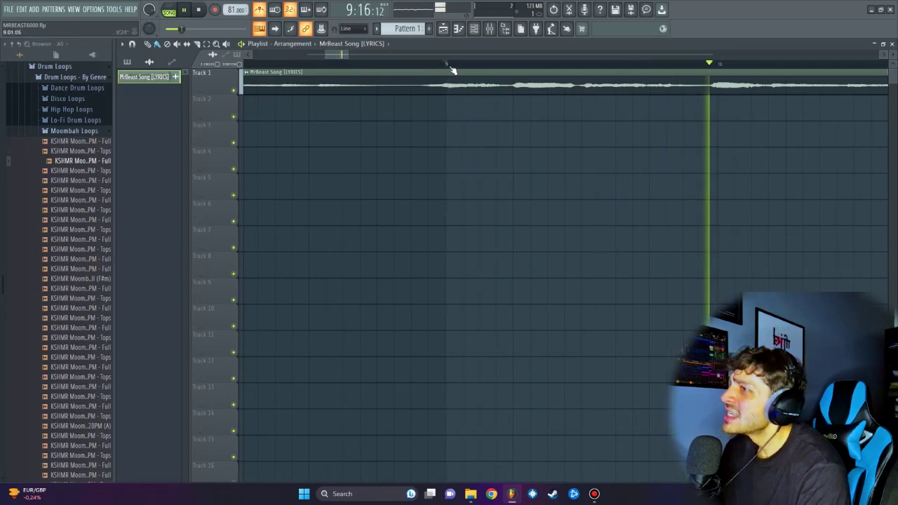
# - Set the MrBeast Song [LYRICS] clip's time-stretching mode to Auto, lower its pitch and play it from bar 9
pyautogui.scroll(-3, 452, 70)
pyautogui.scroll(-2, 452, 70)
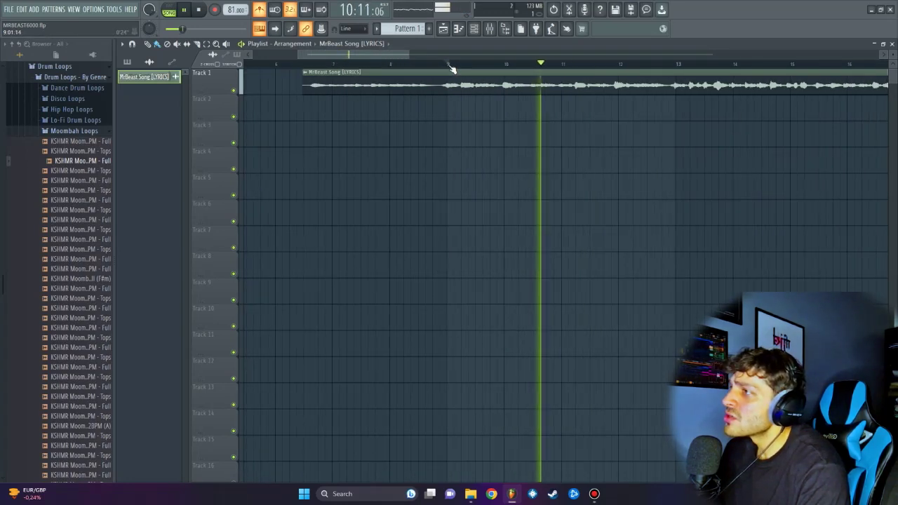
pyautogui.press('space')
pyautogui.doubleClick(452, 83)
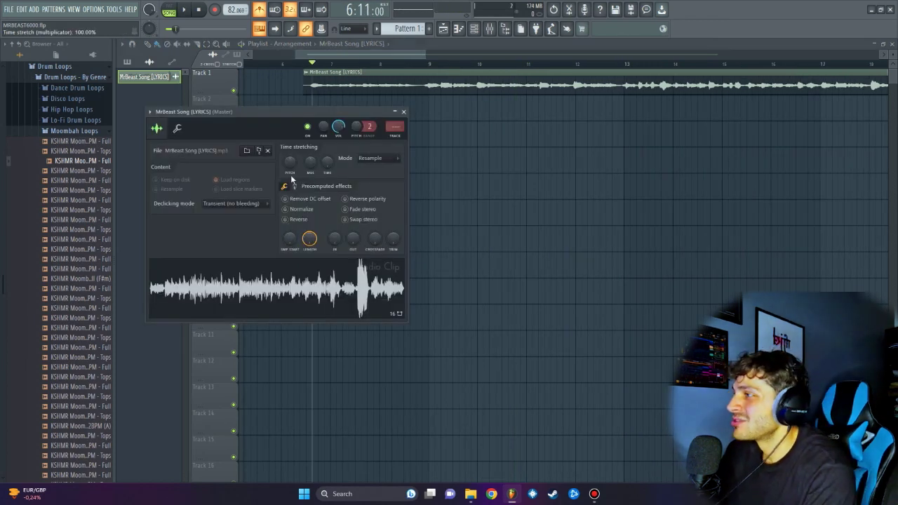
pyautogui.press('space')
pyautogui.press('Escape')
pyautogui.click(428, 63)
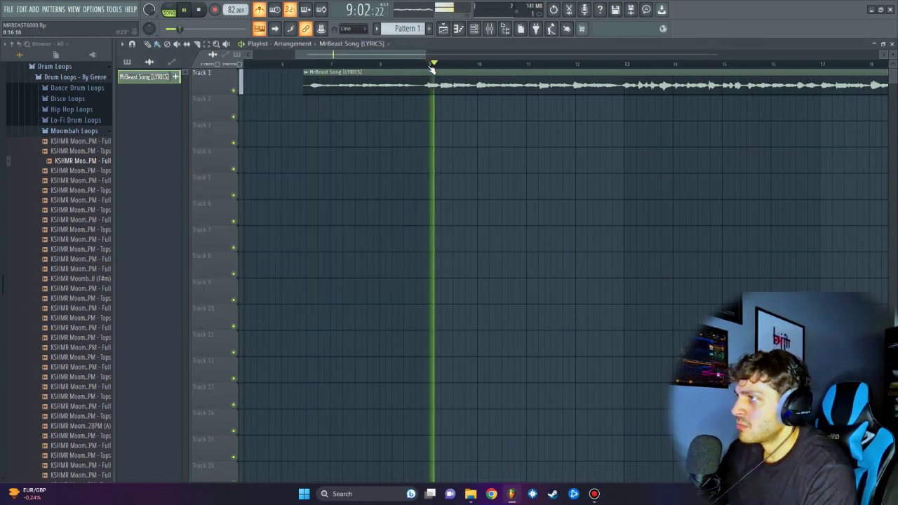
pyautogui.press('space')
# - Route the MrBeast Song [LYRICS] clip to its own mixer track and load Fruity parametric EQ 2 in effect slot 1
pyautogui.doubleClick(449, 81)
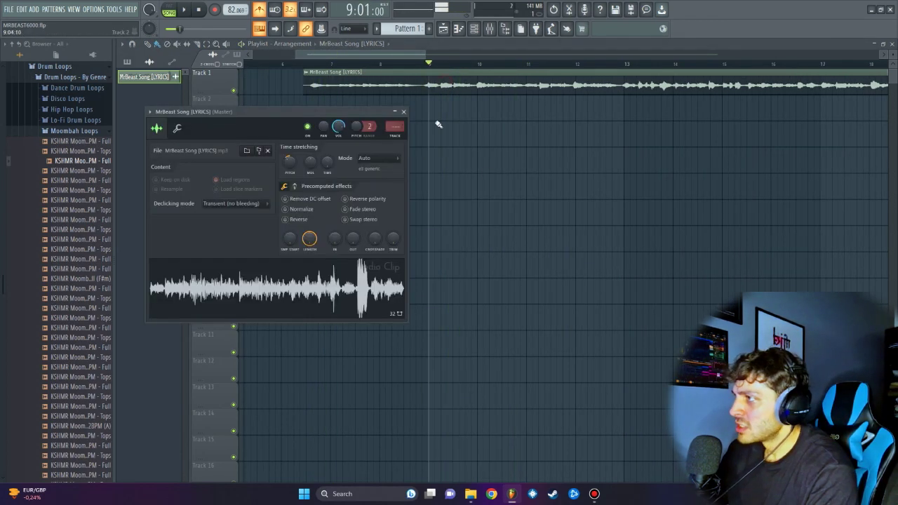
pyautogui.hotkey('ctrl', 'l')
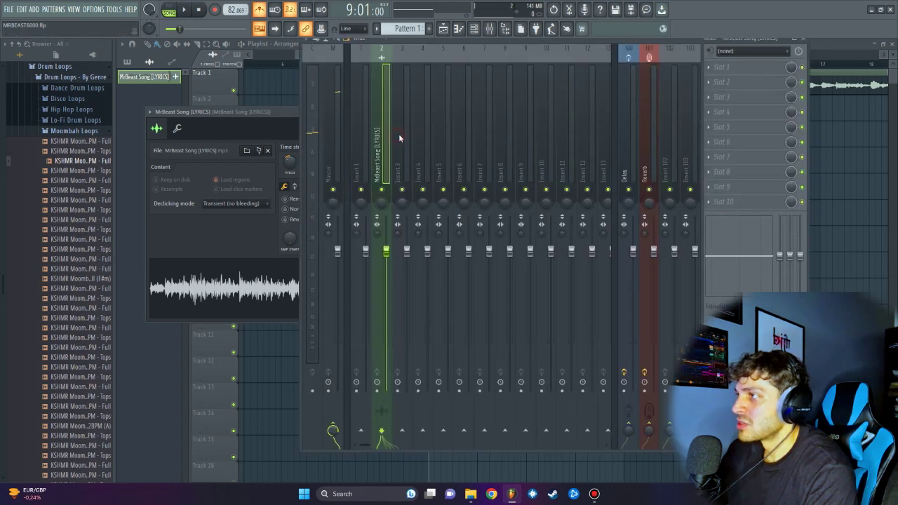
pyautogui.click(718, 70)
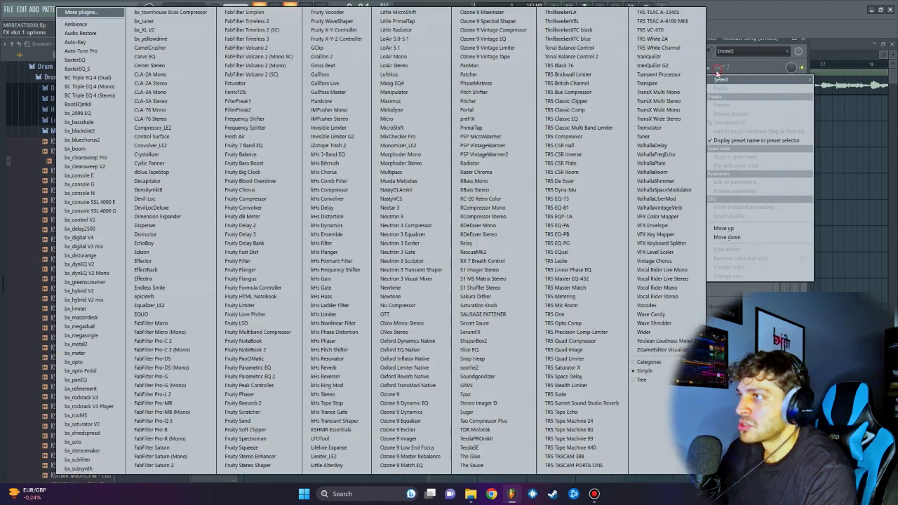
pyautogui.click(271, 377)
# - Shape the lyrics vocal by adjusting two bands of the parametric EQ during playback
pyautogui.moveTo(237, 240); pyautogui.dragTo(266, 292)
pyautogui.press('space')
pyautogui.moveTo(315, 239); pyautogui.dragTo(307, 226)
# - Try Little AlterBoy in slot 3 of the lyrics track with formant -3.3 and raised drive, and remove the effect
pyautogui.click(733, 96)
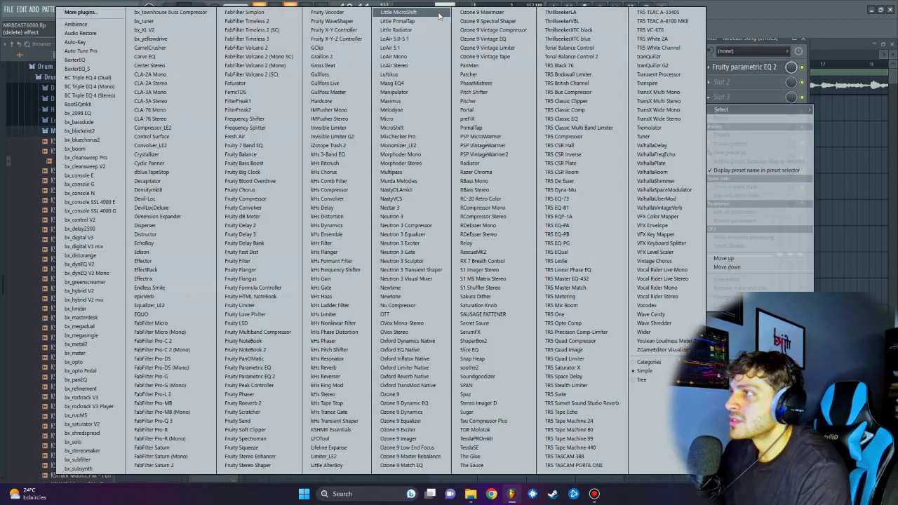
pyautogui.click(397, 29)
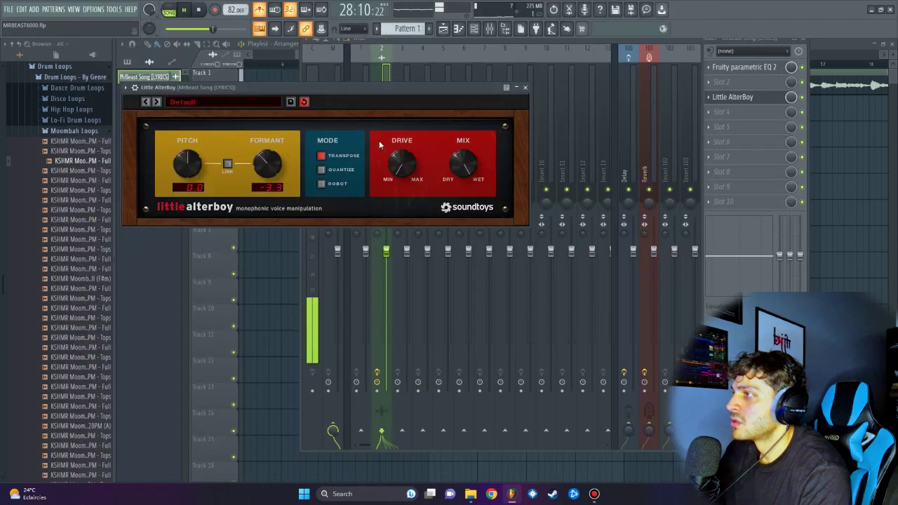
pyautogui.moveTo(402, 167); pyautogui.dragTo(381, 146)
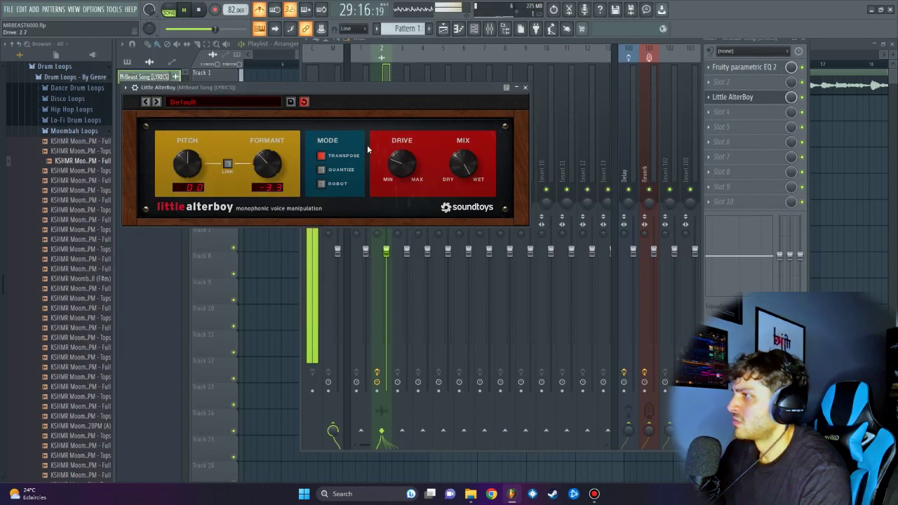
pyautogui.click(526, 88)
pyautogui.press('space')
pyautogui.rightClick(719, 97)
pyautogui.click(730, 118)
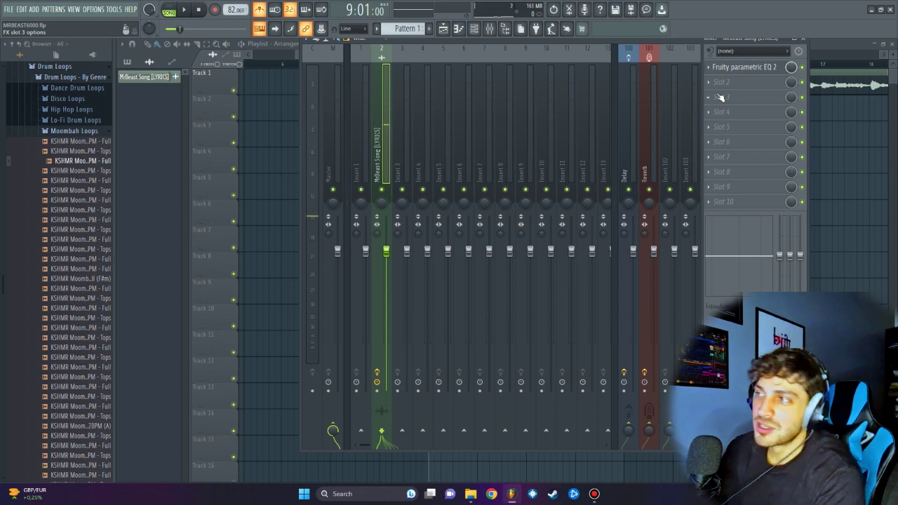
# - Return from the mixer to the playlist and set the project tempo to 164.069 BPM
pyautogui.press('F9')
pyautogui.scroll(3, 46, 195)
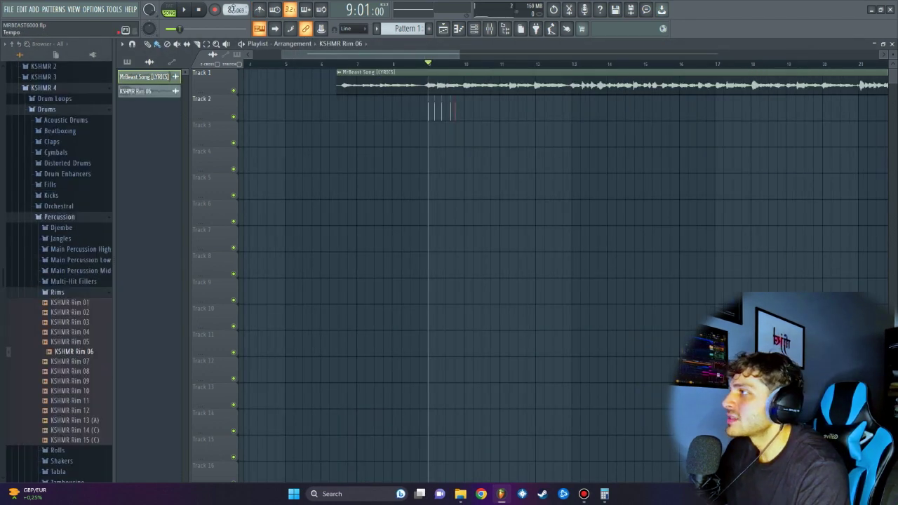
pyautogui.moveTo(234, 9); pyautogui.dragTo(234, 6)
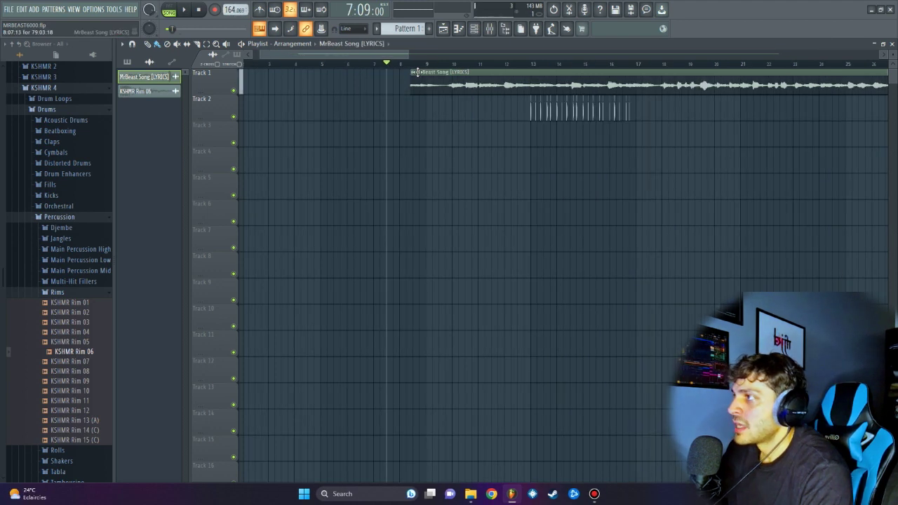
# - Create a volume automation clip for the MrBeast Song [LYRICS] clip and draw a fade-in reaching 100% at bar 10
pyautogui.click(414, 72)
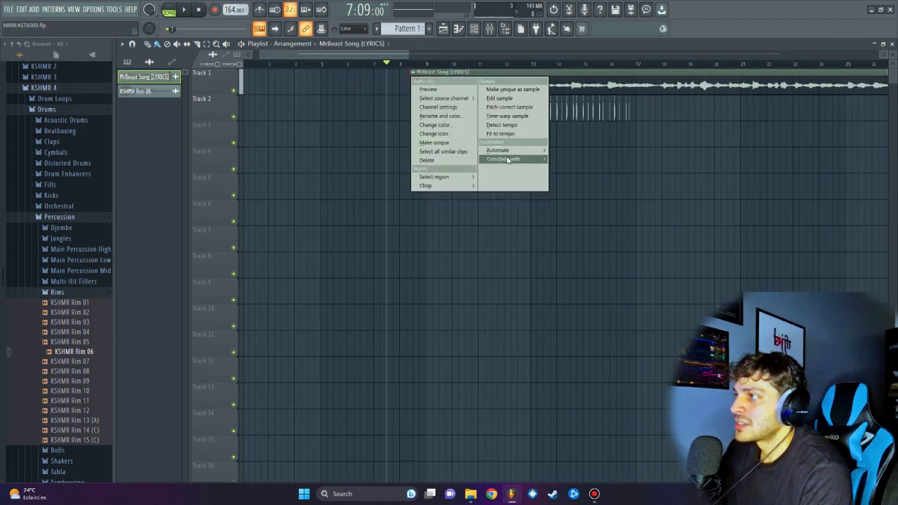
pyautogui.moveTo(518, 151)
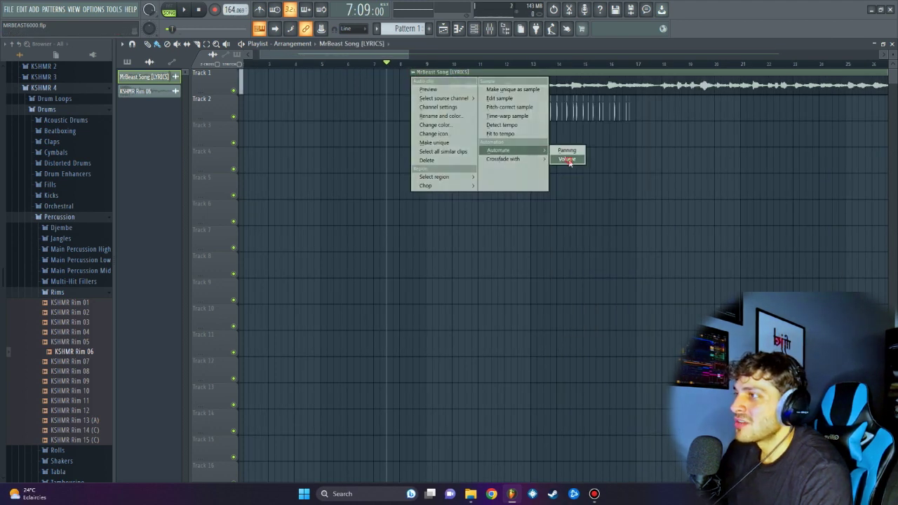
pyautogui.click(568, 160)
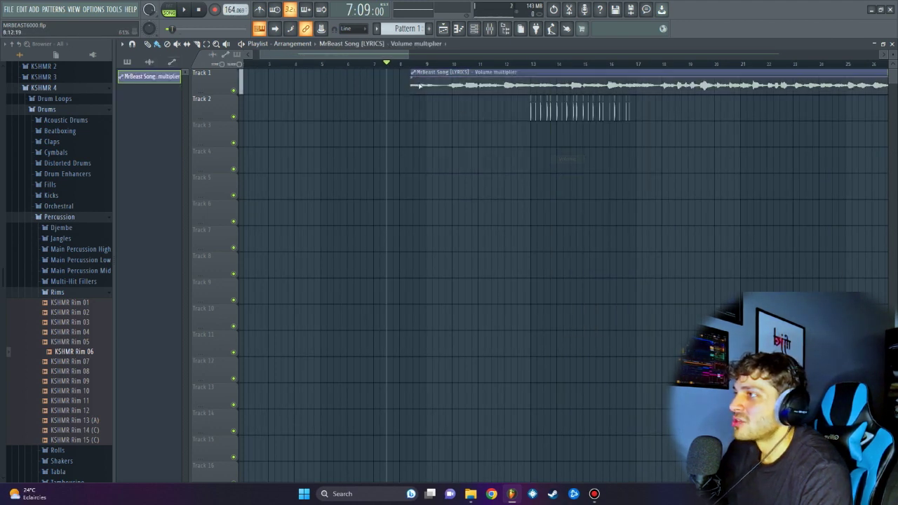
pyautogui.moveTo(414, 80); pyautogui.dragTo(451, 73)
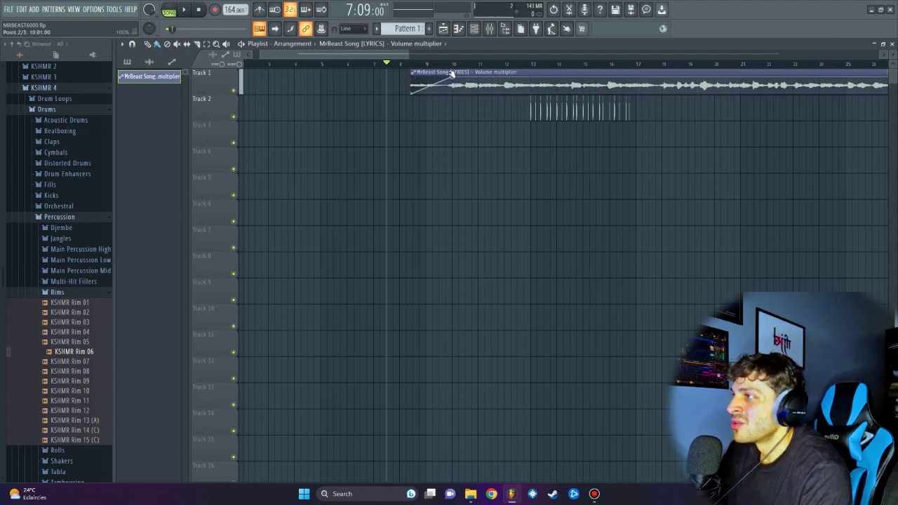
pyautogui.press('space')
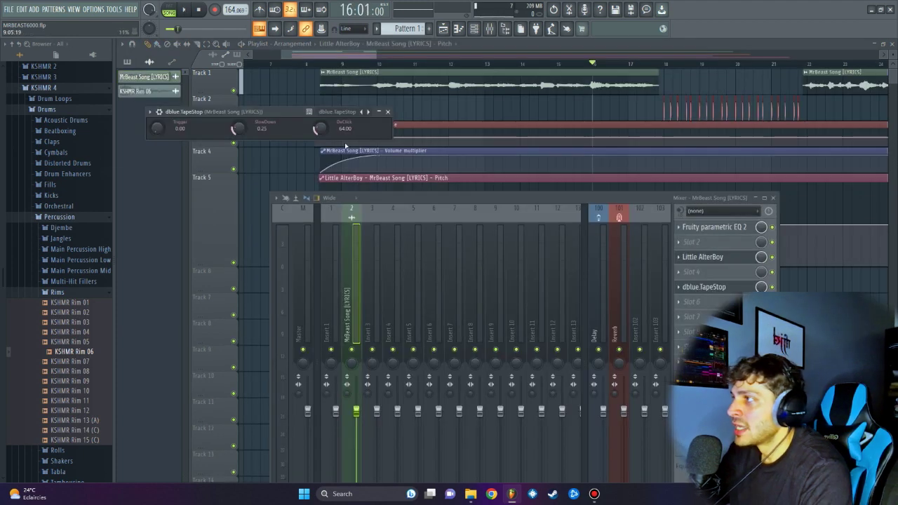
# - Create an automation clip for the dblue.TapeStop Trigger on the lyrics track and shape a curved rise ending at bar 18
pyautogui.rightClick(159, 132)
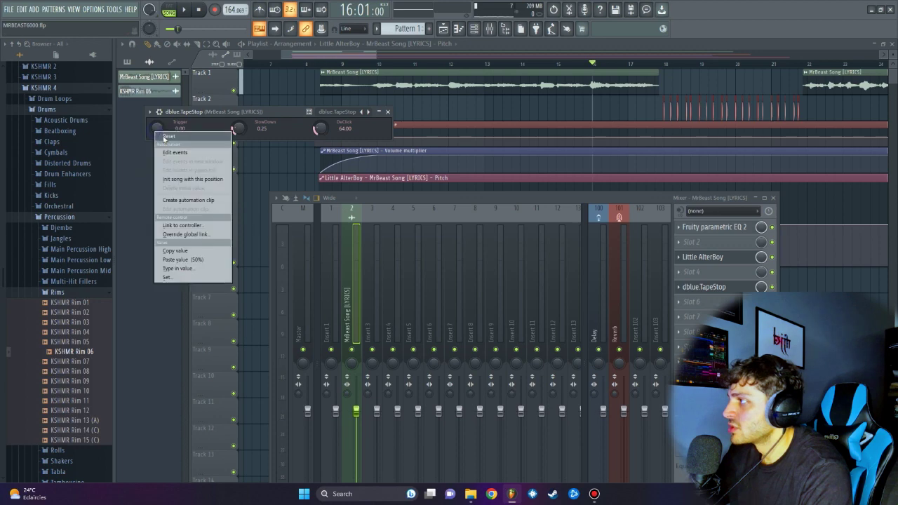
pyautogui.click(188, 200)
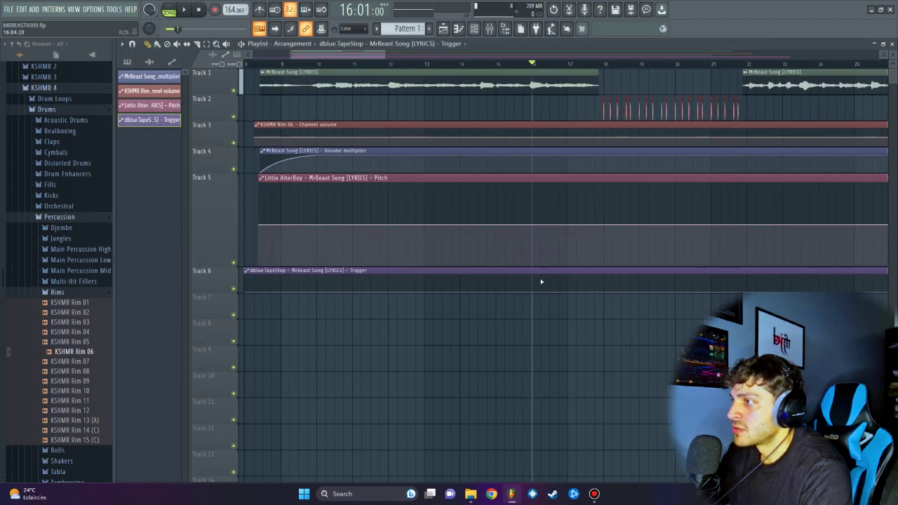
pyautogui.moveTo(591, 286)
pyautogui.mouseDown()
pyautogui.moveTo(605, 276)
pyautogui.moveTo(605, 292)
pyautogui.mouseUp()
pyautogui.press('space')
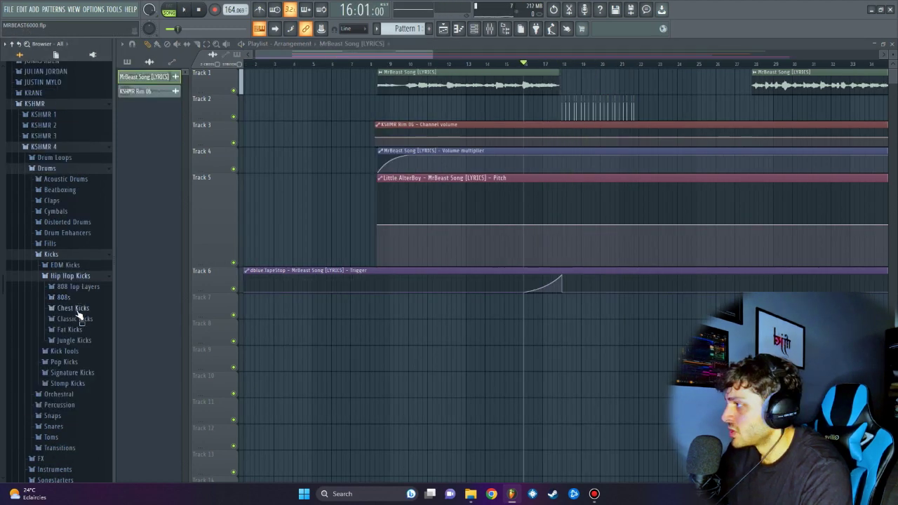
# - Browse the Chest Kicks samples and play back the kick and rim pattern around bar 18
pyautogui.click(78, 311)
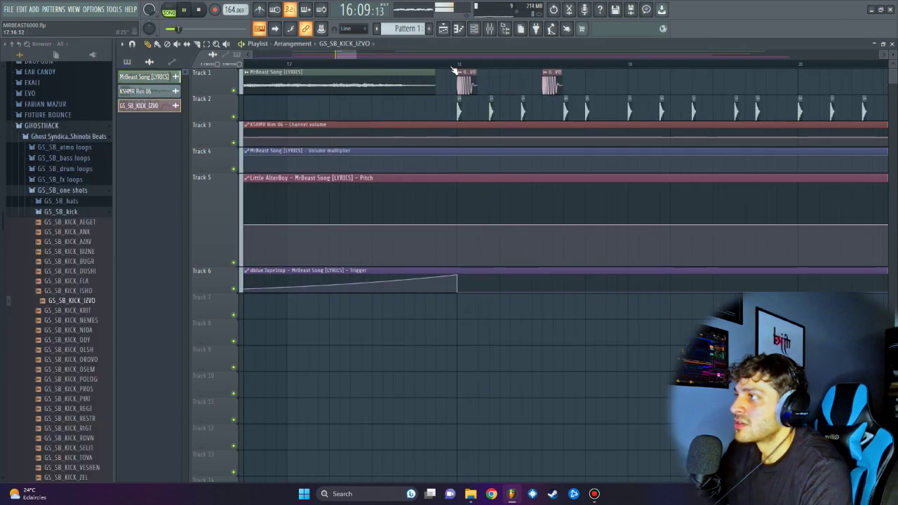
pyautogui.press('space')
pyautogui.press('space')
# - Place GS_SB_SNARE_VIMA on Track 7 midway through bar 18 and move the second kick on Track 1 closer to bar 19
pyautogui.moveTo(75, 456); pyautogui.dragTo(544, 302)
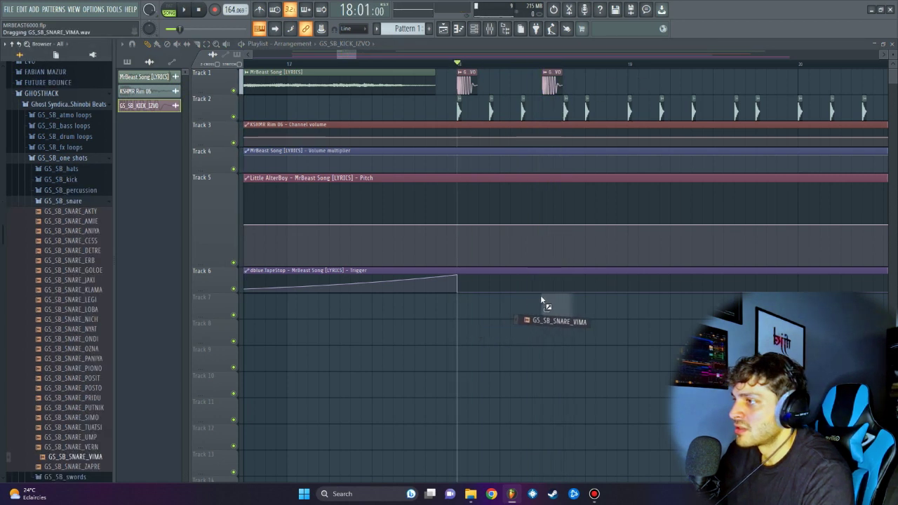
pyautogui.press('space')
pyautogui.moveTo(554, 80); pyautogui.dragTo(619, 79)
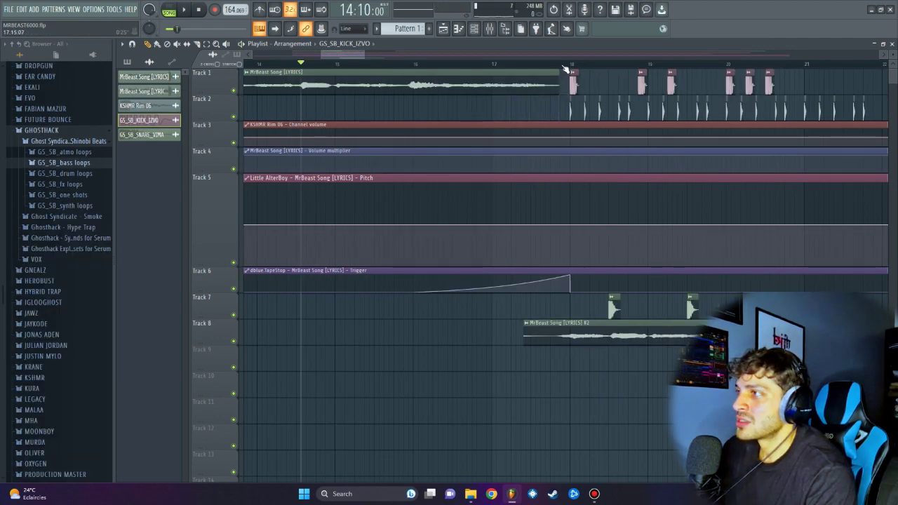
# - Make the GS_SB_KICK_IZVO clip just before bar 18 on Track 2 unique and reverse its sample
pyautogui.scroll(5, 565, 69)
pyautogui.click(563, 99)
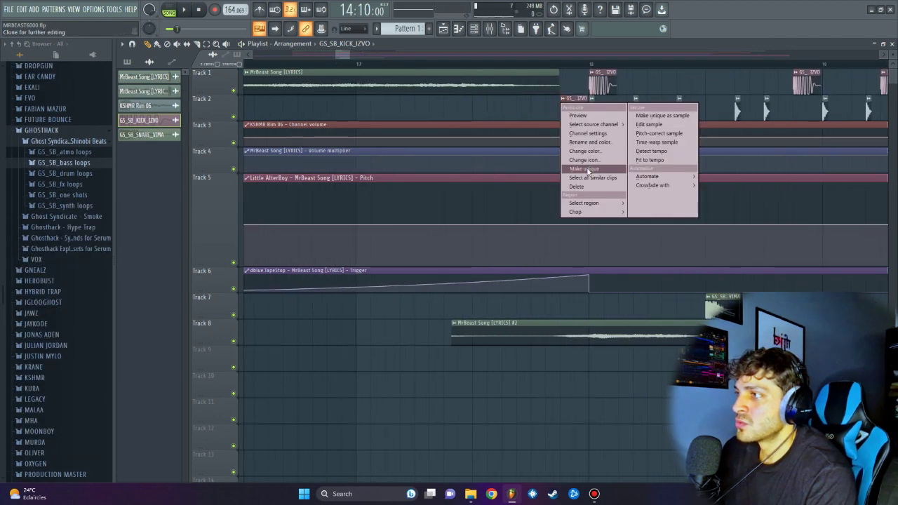
pyautogui.click(586, 169)
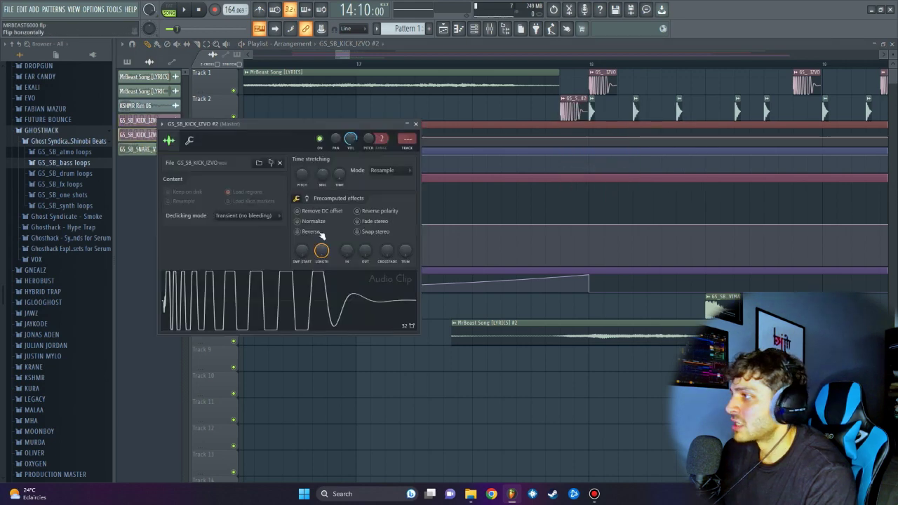
pyautogui.click(299, 232)
# - Play the arrangement from just before bar 18 to hear the reversed kick leading into the drop
pyautogui.click(532, 67)
pyautogui.press('space')
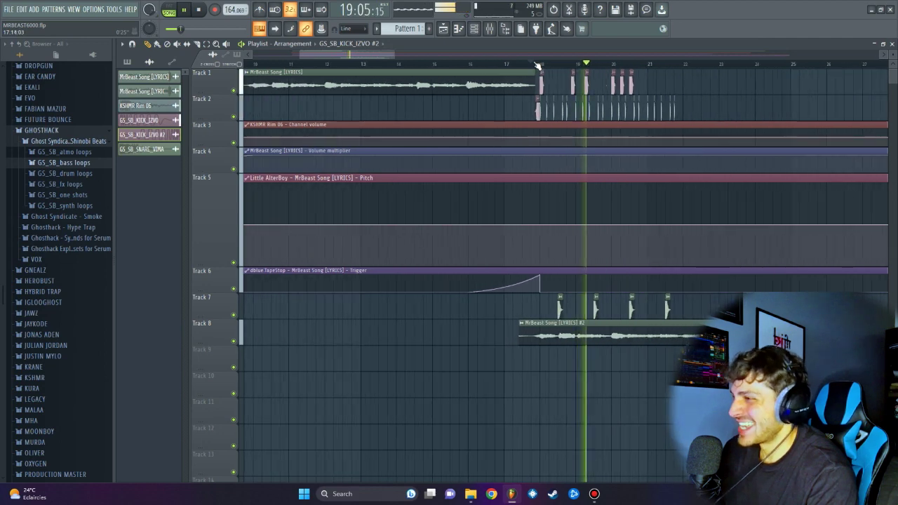
pyautogui.press('space')
# - Automate the Fruity Balance volume of MrBeast Song [LYRICS] #2 on Track 9 with short rising ramps aligned to the kicks from bar 18
pyautogui.click(144, 91)
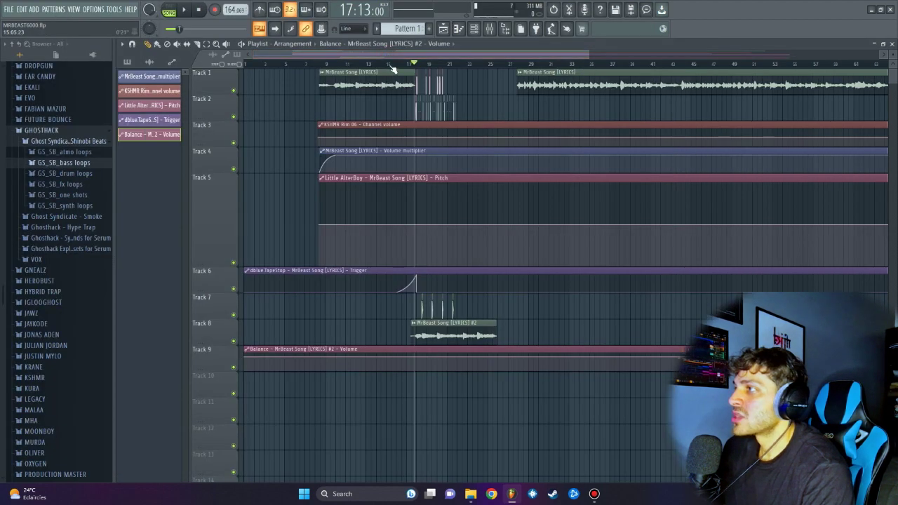
pyautogui.scroll(-3, 393, 69)
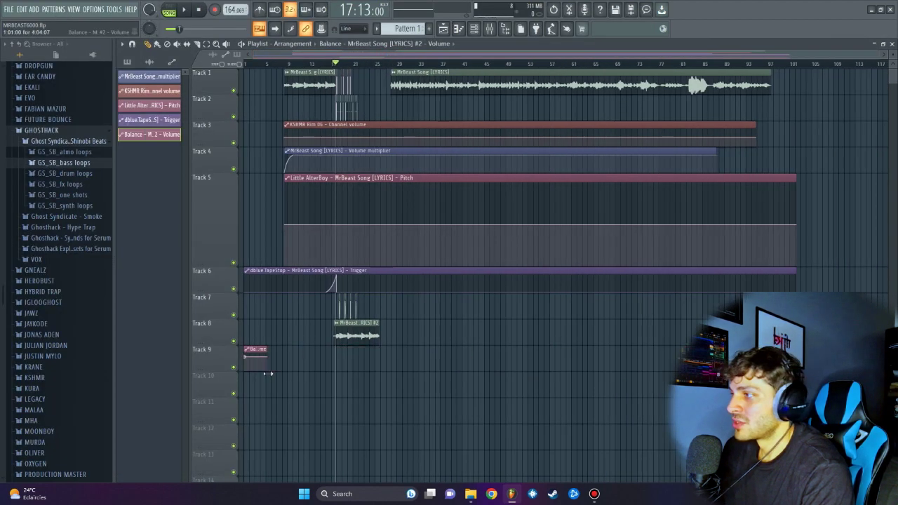
pyautogui.scroll(6, 365, 61)
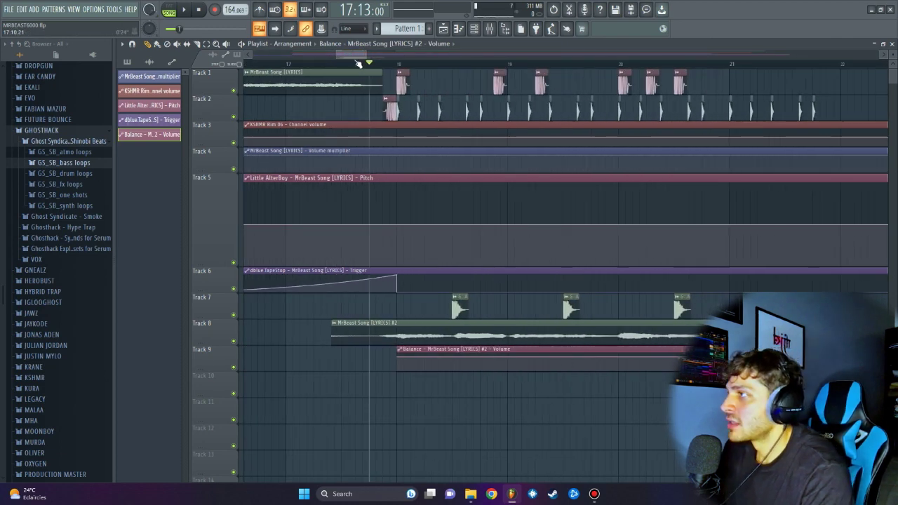
pyautogui.scroll(4, 361, 62)
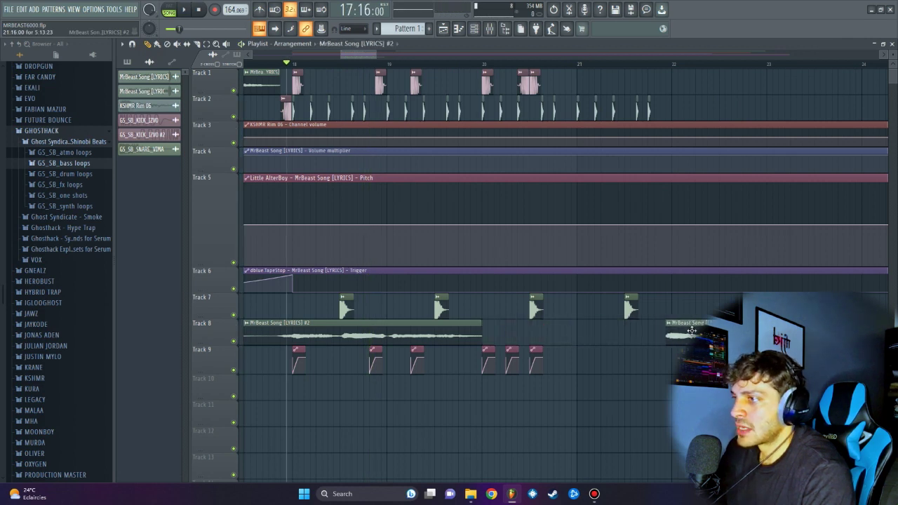
# - Play the section from just before bar 18 to check the vocal ducking against the kicks
pyautogui.press('space')
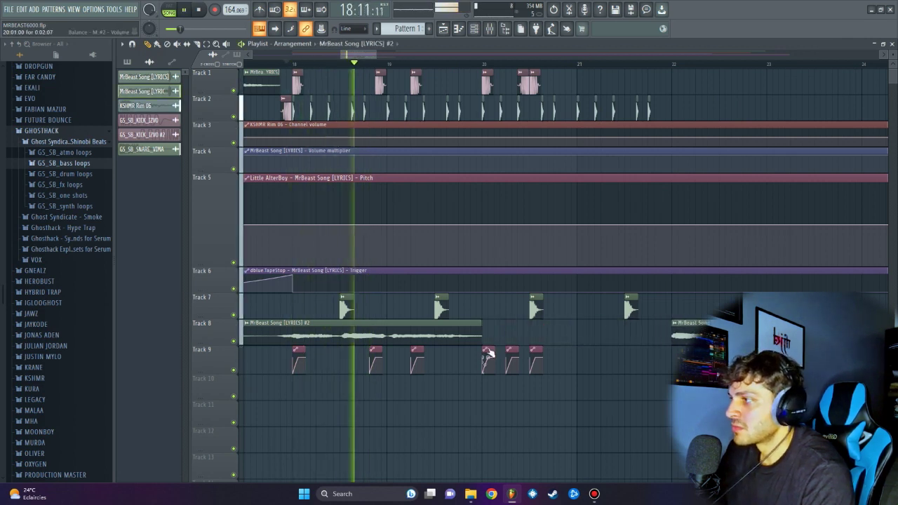
pyautogui.press('space')
pyautogui.press('space')
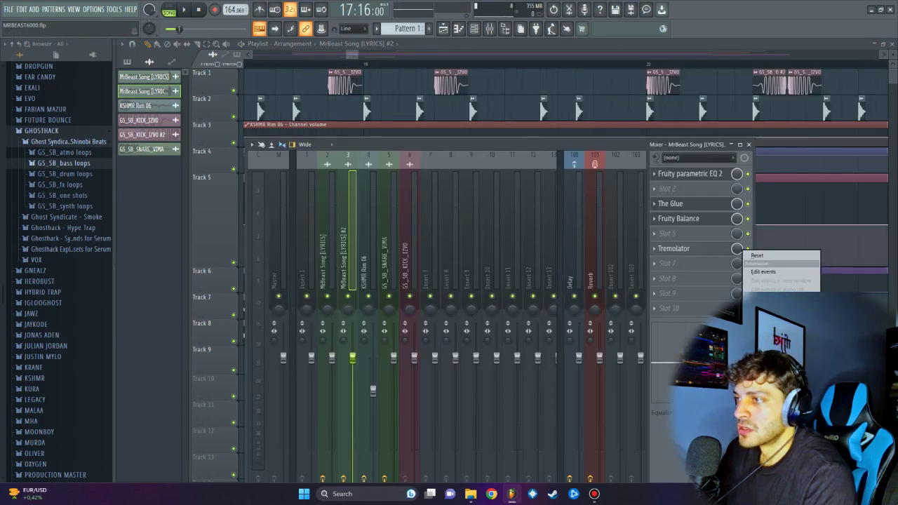
# - Create an automation clip for the Tremolator mix level on the MrBeast Song [LYRICS] #2 mixer track
pyautogui.click(780, 264)
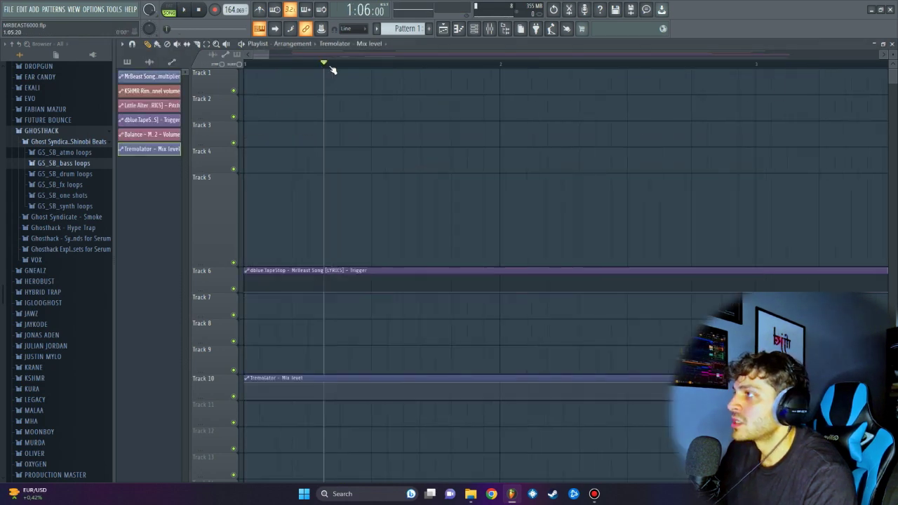
pyautogui.moveTo(325, 64); pyautogui.dragTo(368, 58)
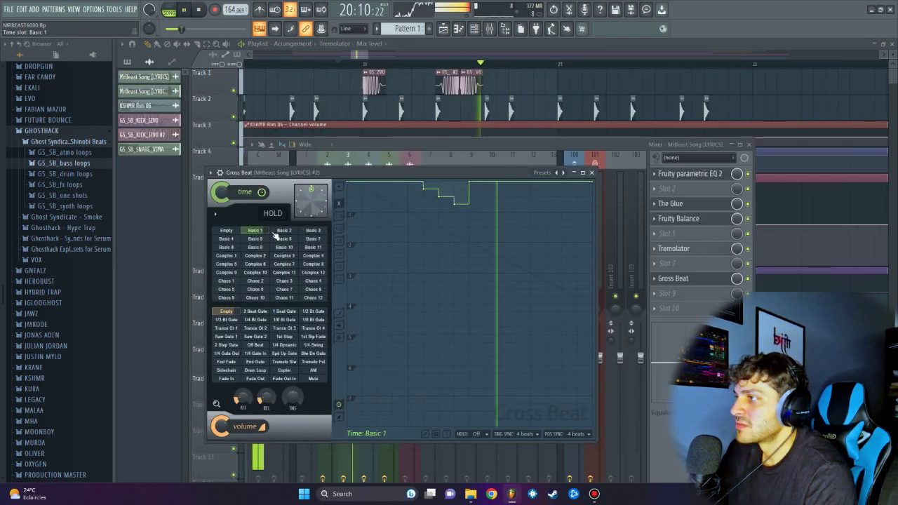
# - Audition the Gross Beat time presets Basic 2 through Basic 5 on the MrBeast Song [LYRICS] #2 vocal
pyautogui.click(284, 233)
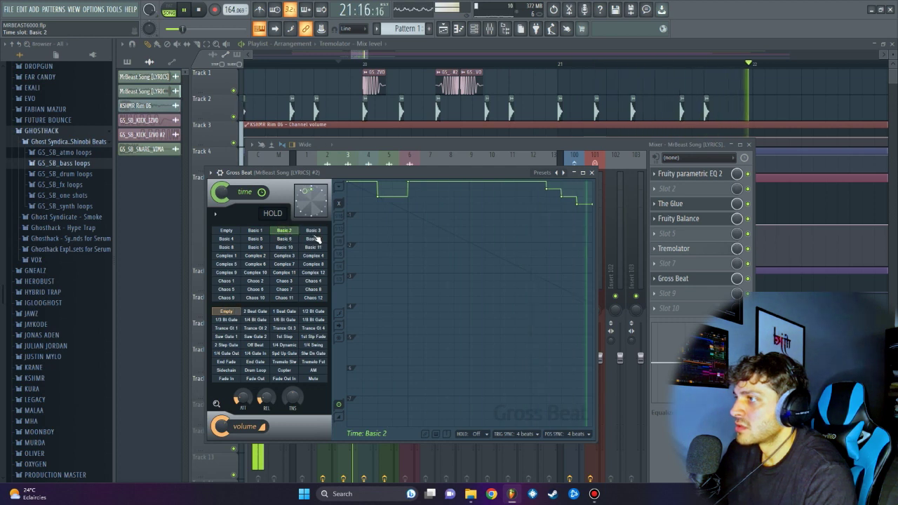
pyautogui.click(316, 233)
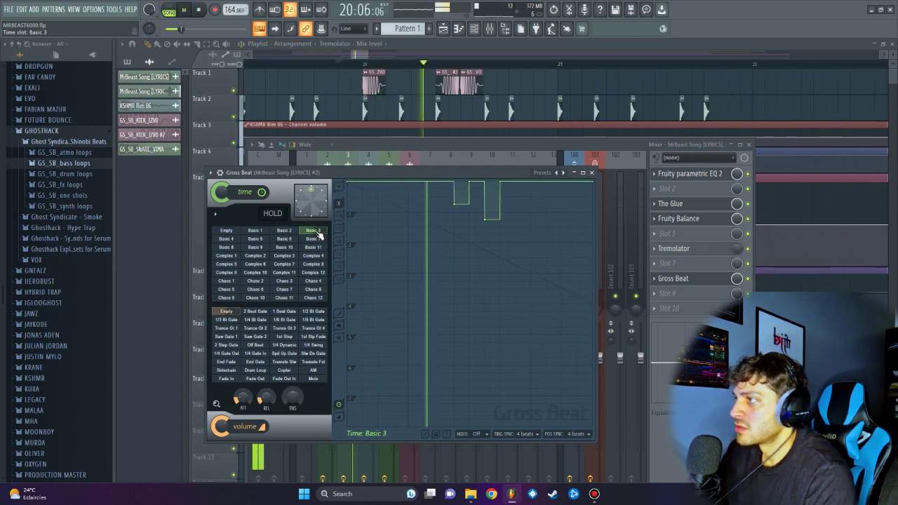
pyautogui.click(236, 240)
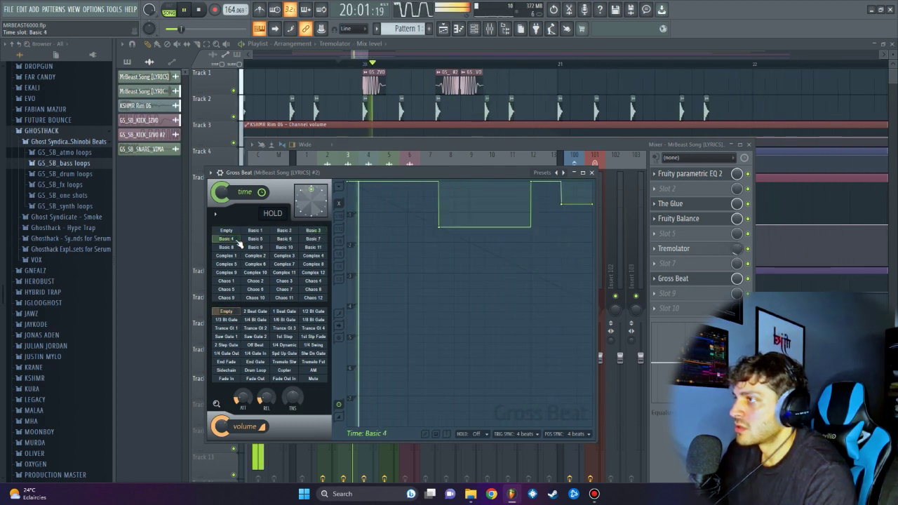
pyautogui.click(255, 239)
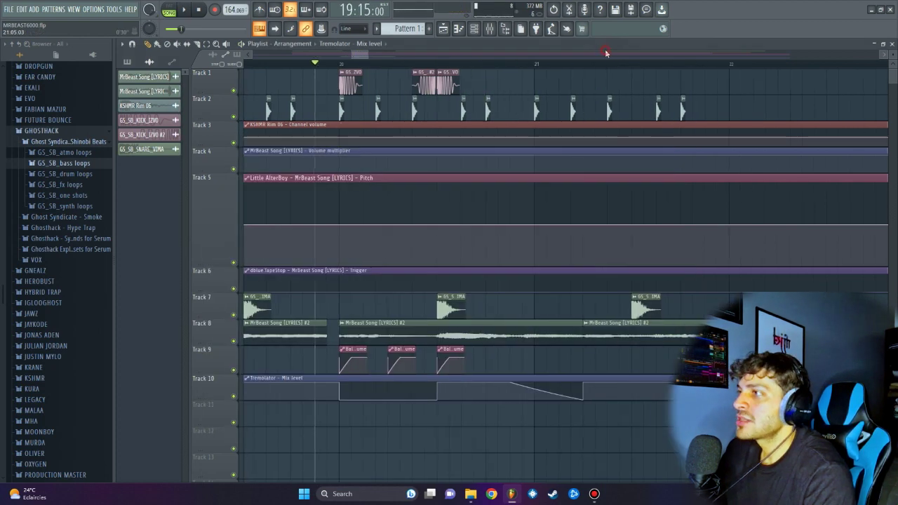
# - Play the vocal from just before bar 18 to audition Gross Beat time presets up to Complex 8
pyautogui.scroll(-3, 514, 69)
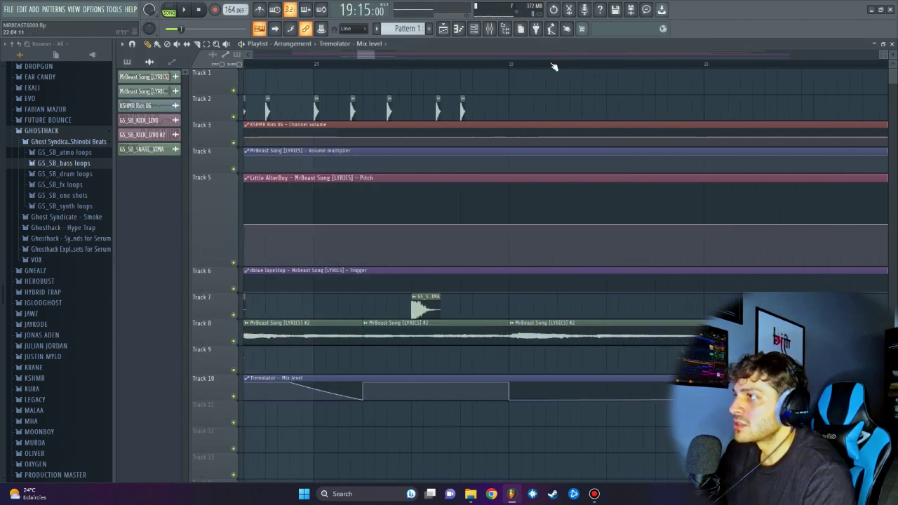
pyautogui.hscroll(-4, 508, 318)
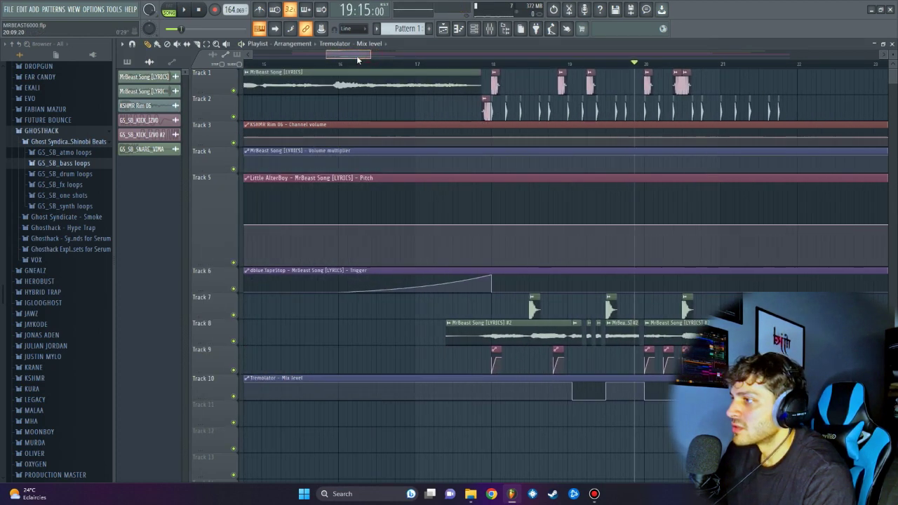
pyautogui.doubleClick(521, 333)
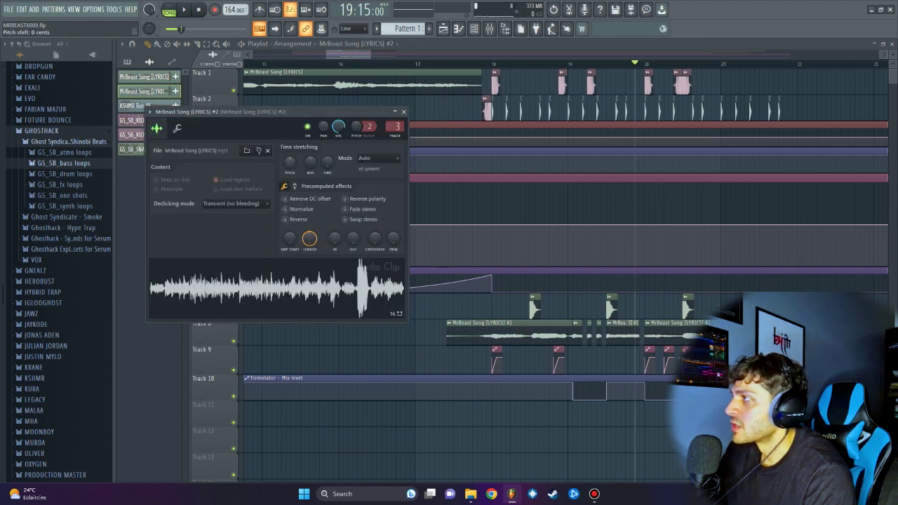
pyautogui.click(474, 65)
pyautogui.press('space')
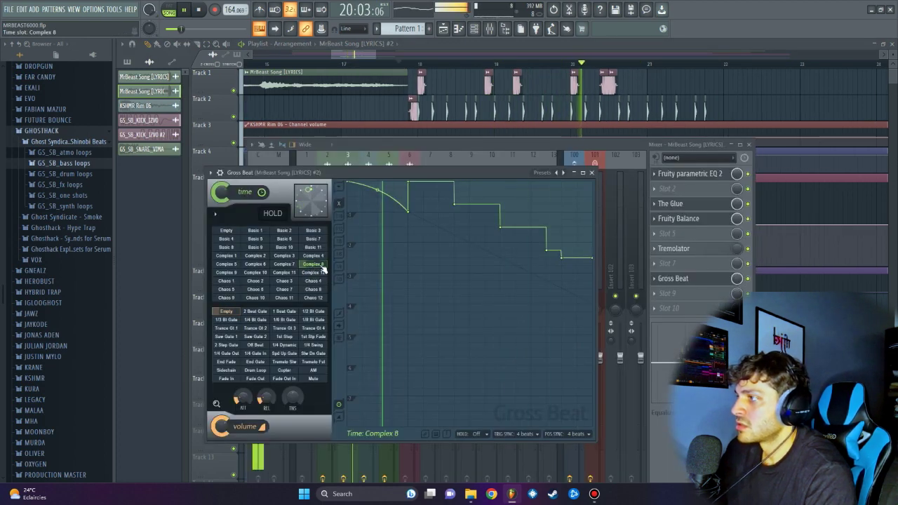
pyautogui.press('space')
# - Load a second Gross Beat on the MrBeast Song [LYRICS] #2 mixer track and choose a time preset for it
pyautogui.click(660, 264)
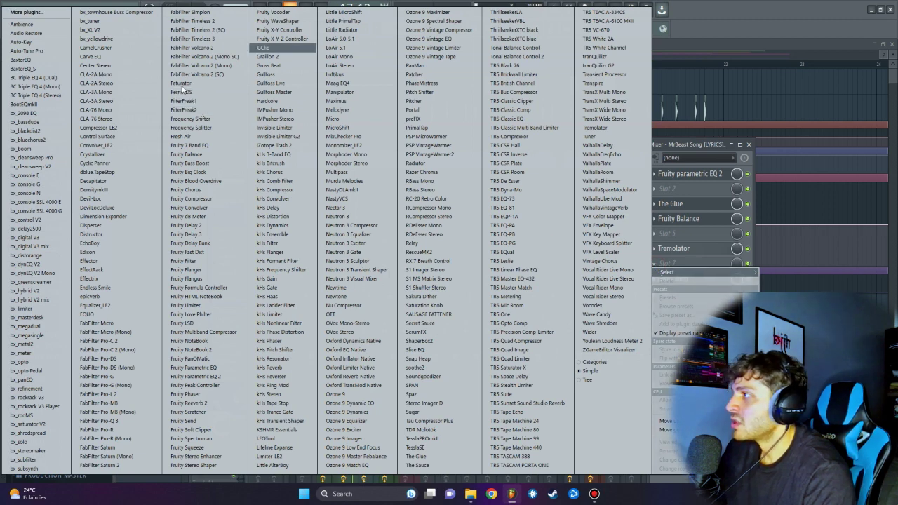
pyautogui.click(267, 65)
pyautogui.click(242, 244)
pyautogui.click(754, 283)
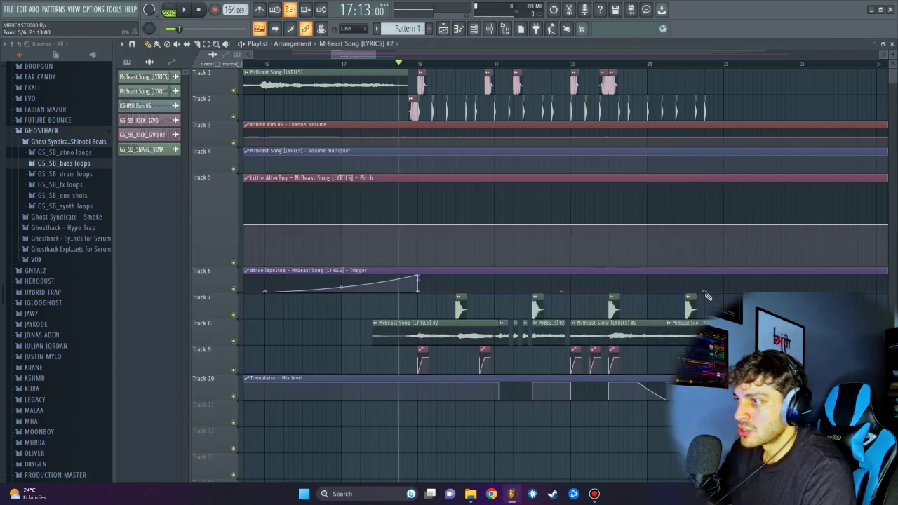
# - Shape a short rising ramp in the dblue TapeStop trigger automation on Track 6 that peaks at bar 22
pyautogui.moveTo(711, 293)
pyautogui.mouseDown()
pyautogui.moveTo(725, 276)
pyautogui.moveTo(709, 301)
pyautogui.mouseUp()
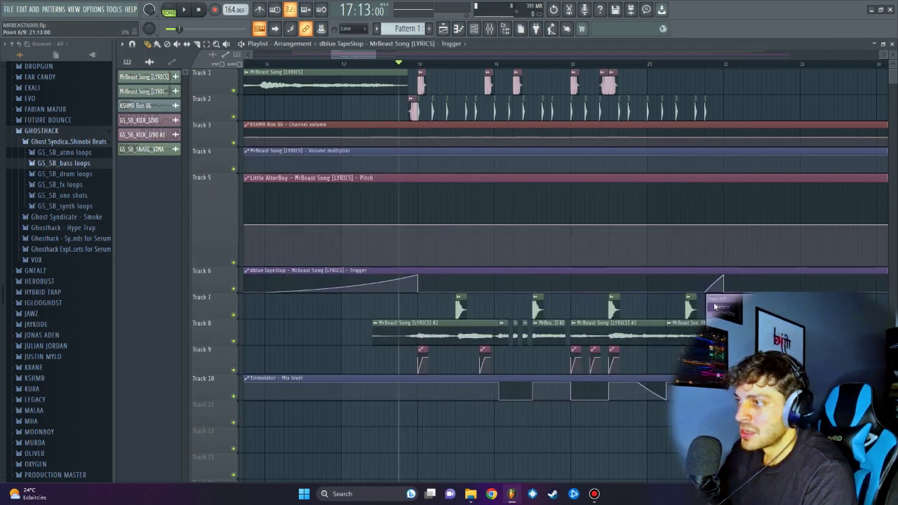
pyautogui.moveTo(764, 83); pyautogui.dragTo(678, 82)
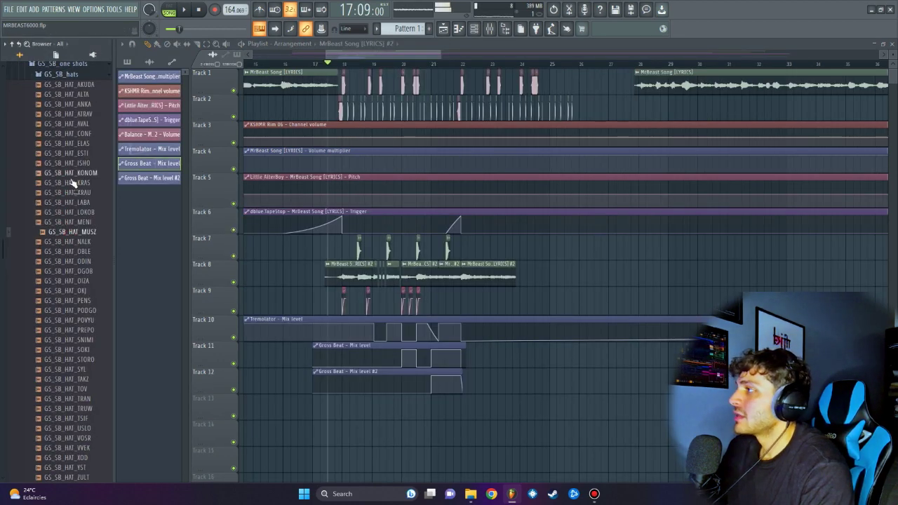
# - Place KSHMR Trappy Hat Loop 04 - 110BPM on Track 13 from bar 18 to 22 and set its channel volume to 39%
pyautogui.scroll(5, 76, 181)
pyautogui.click(55, 176)
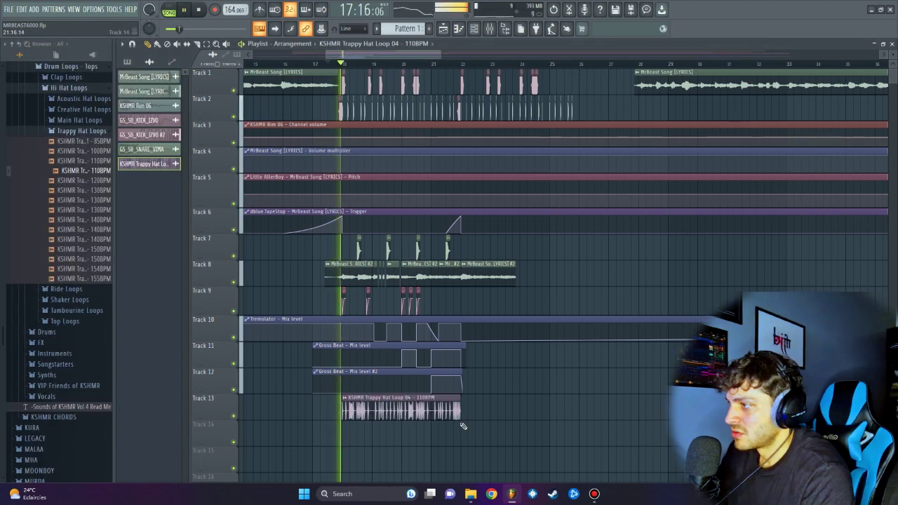
pyautogui.doubleClick(444, 414)
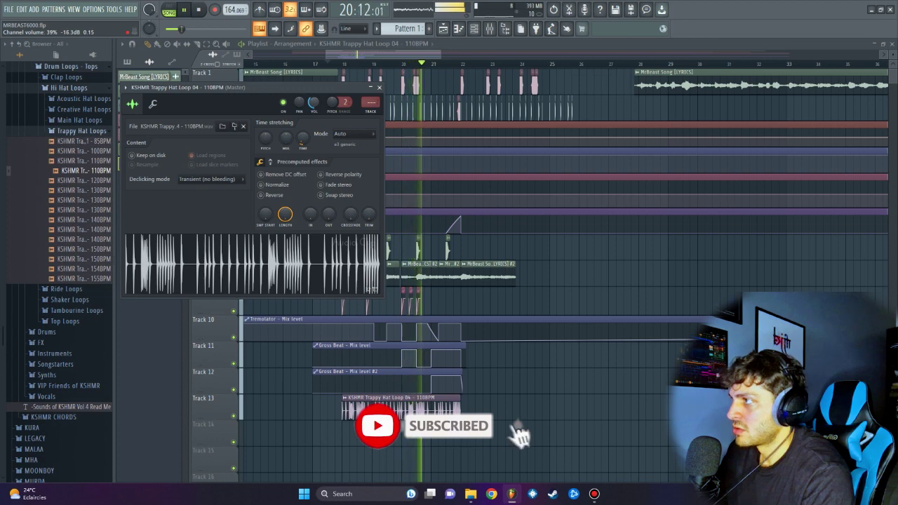
# - Add an FL Keys instrument channel to the project
pyautogui.press('F9')
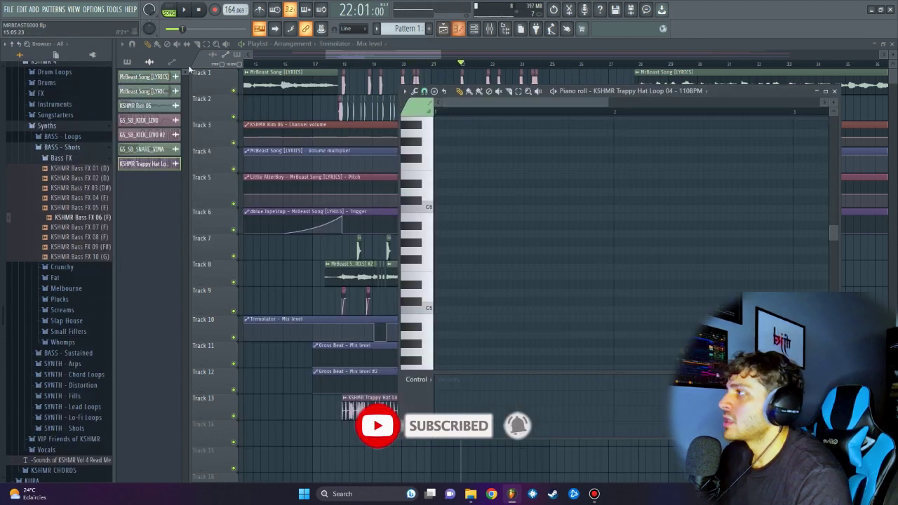
pyautogui.click(458, 29)
pyautogui.click(32, 9)
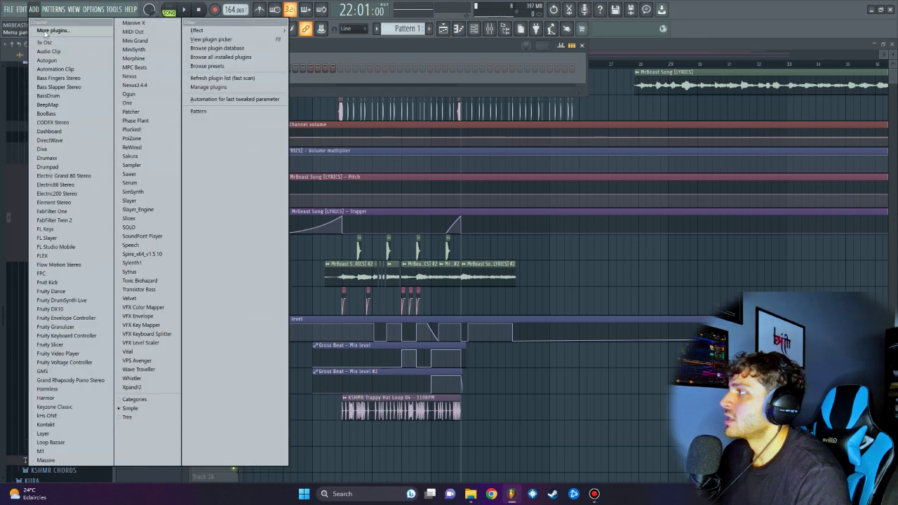
pyautogui.click(46, 228)
pyautogui.moveTo(428, 234)
pyautogui.mouseDown()
pyautogui.moveTo(429, 251)
pyautogui.moveTo(428, 242)
pyautogui.mouseUp()
pyautogui.press('space')
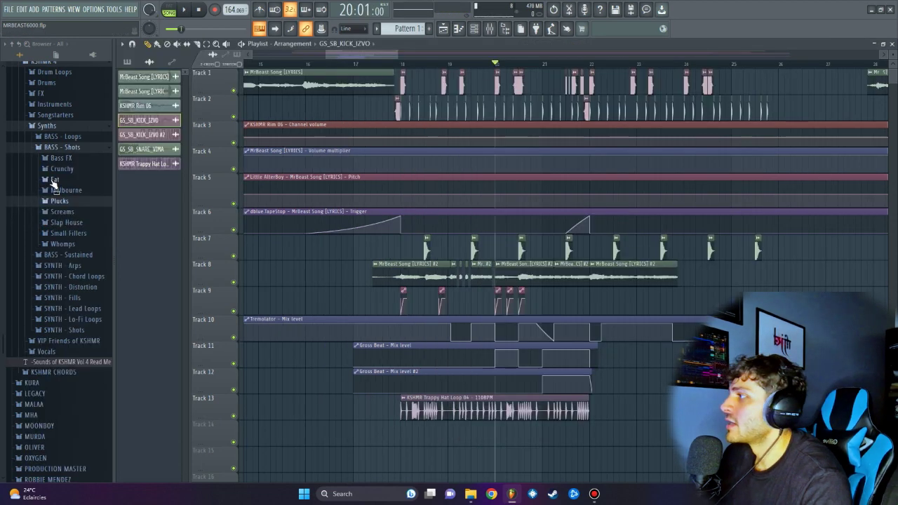
# - Stop playback, close the piano roll of the Pattern 2 bass line and select the KSHMR 808 04 (C) channel
pyautogui.scroll(4, 63, 211)
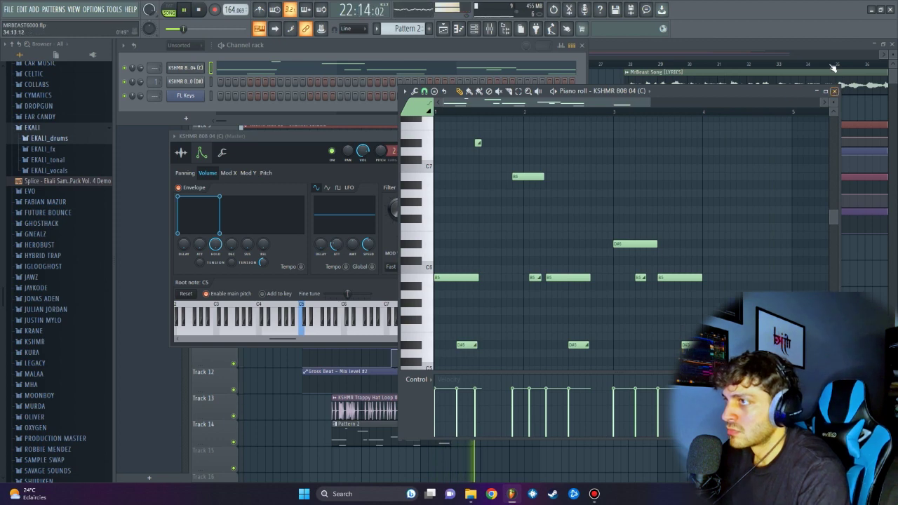
pyautogui.click(834, 91)
pyautogui.press('space')
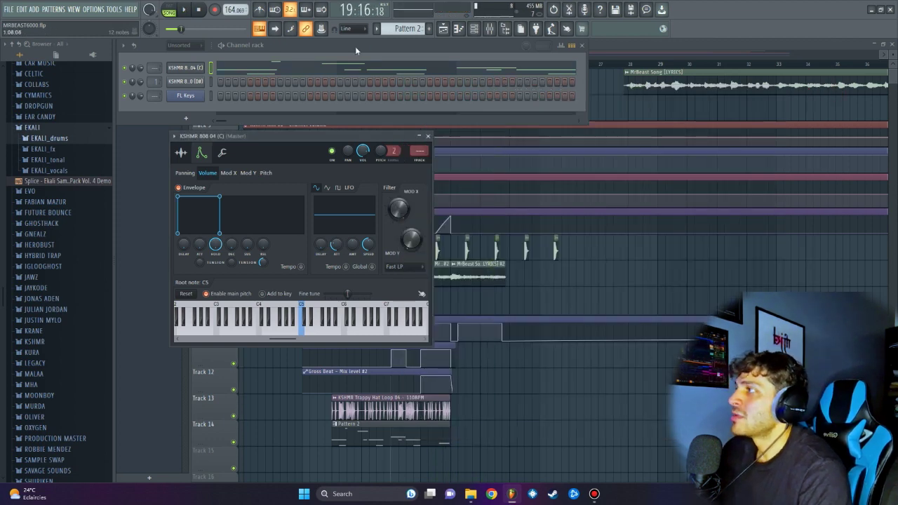
pyautogui.click(209, 68)
pyautogui.click(209, 67)
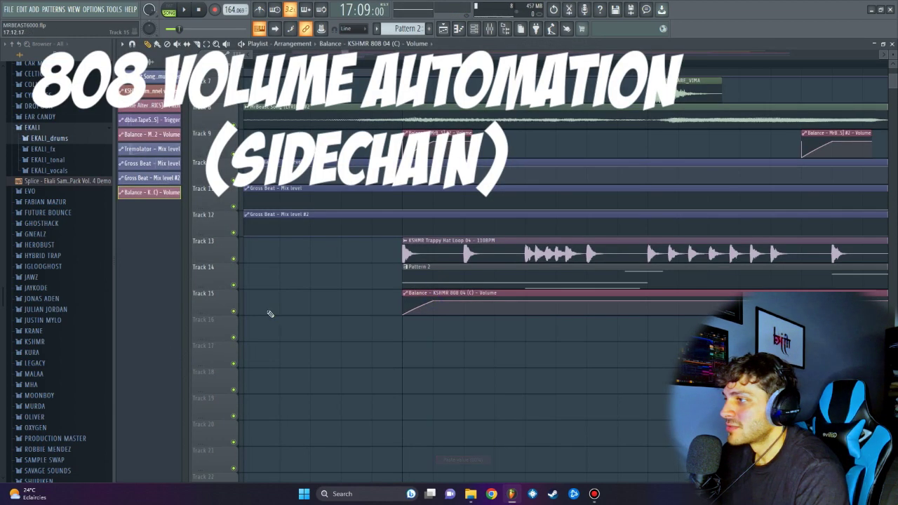
# - Shorten the KSHMR 808 04 (C) volume automation clip on Track 15 to a quarter bar and repeat it on the kicks up to bar 20
pyautogui.click(216, 312)
pyautogui.press('space')
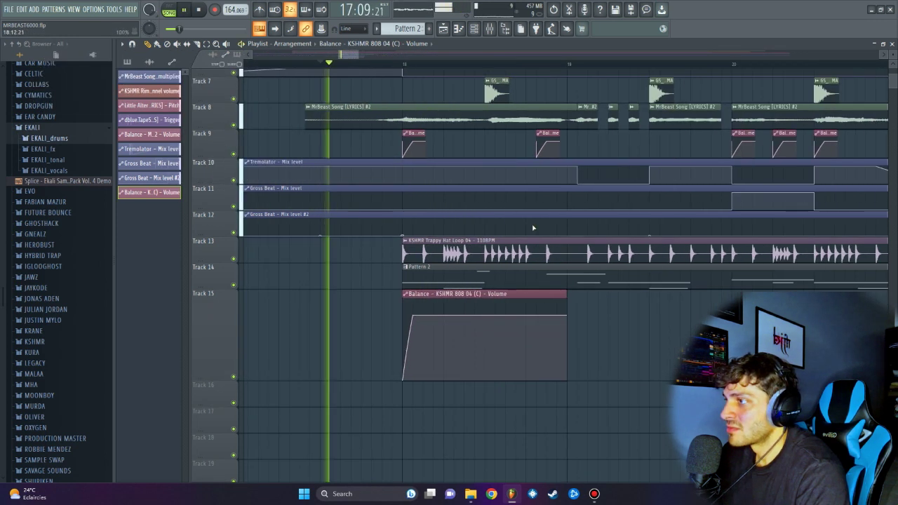
pyautogui.moveTo(566, 337); pyautogui.dragTo(445, 337)
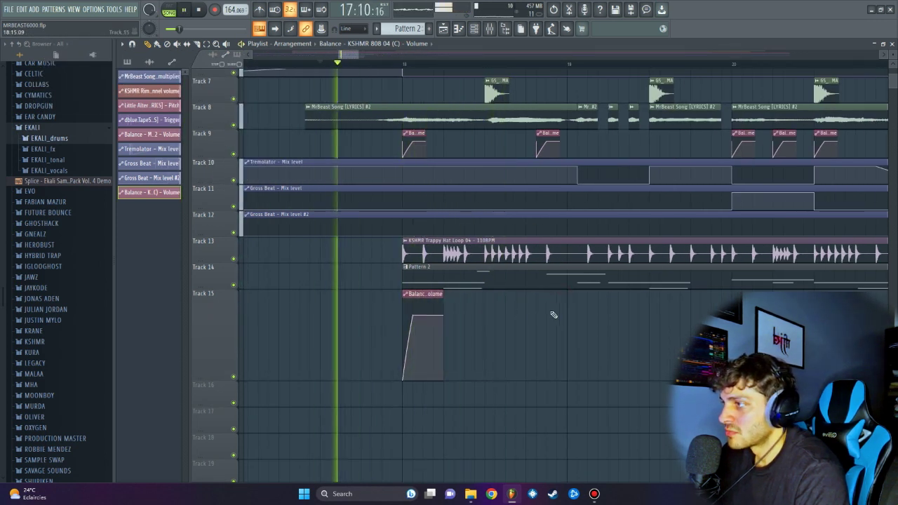
pyautogui.click(551, 315)
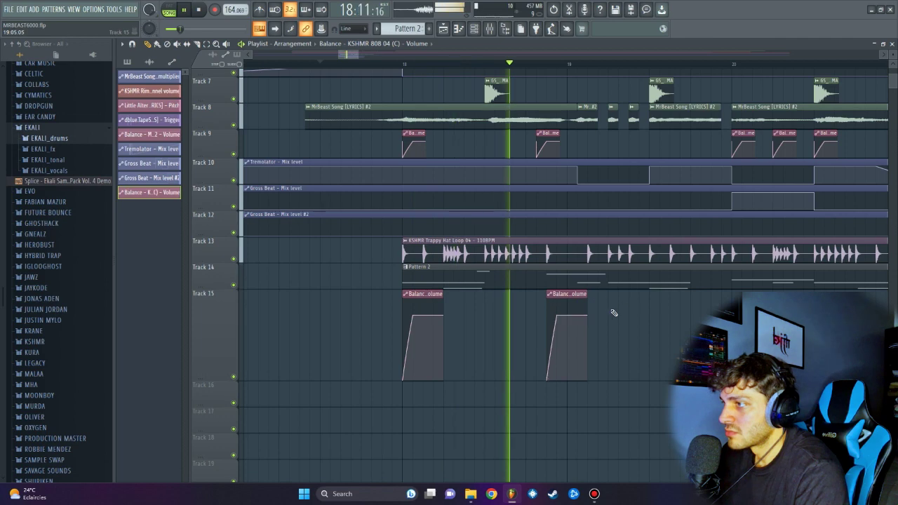
pyautogui.click(611, 311)
pyautogui.click(736, 313)
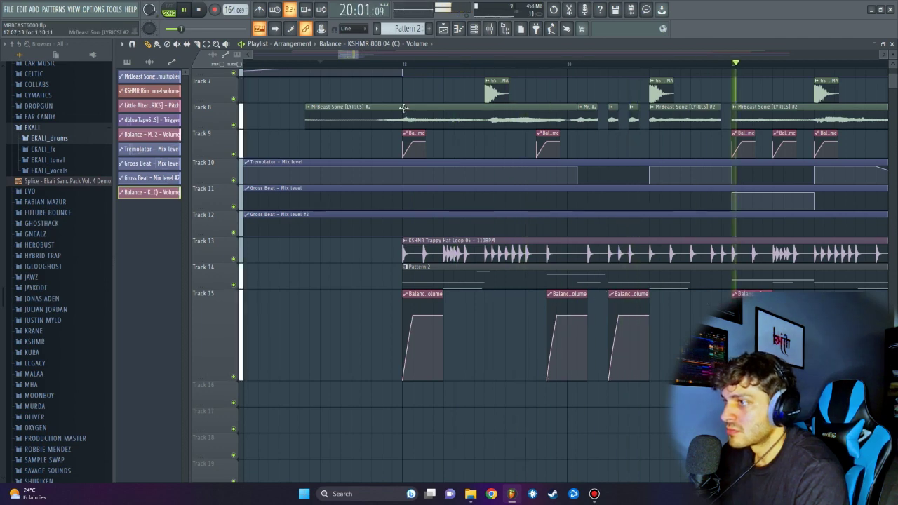
# - Play the extended arrangement around bar 21 and open the Pattern 2 clip on Track 14
pyautogui.scroll(-3, 352, 55)
pyautogui.press('F9')
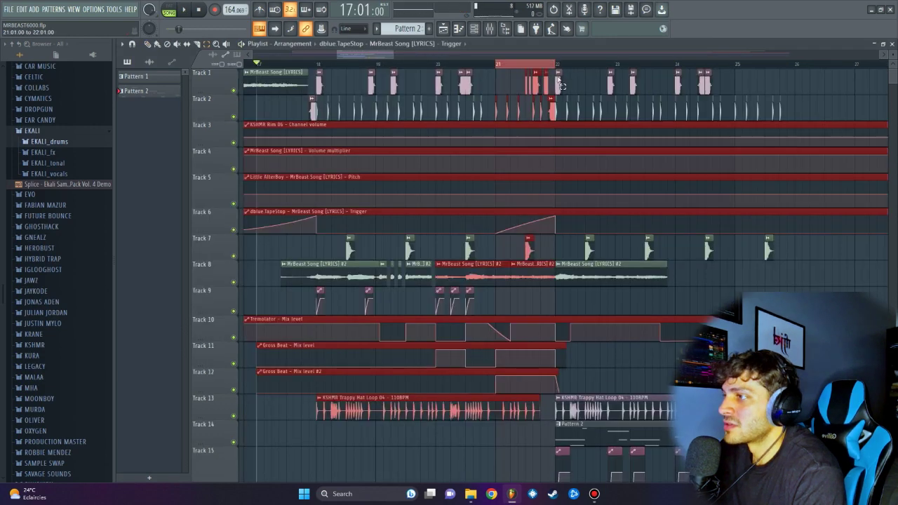
pyautogui.click(488, 28)
pyautogui.press('F9')
pyautogui.press('space')
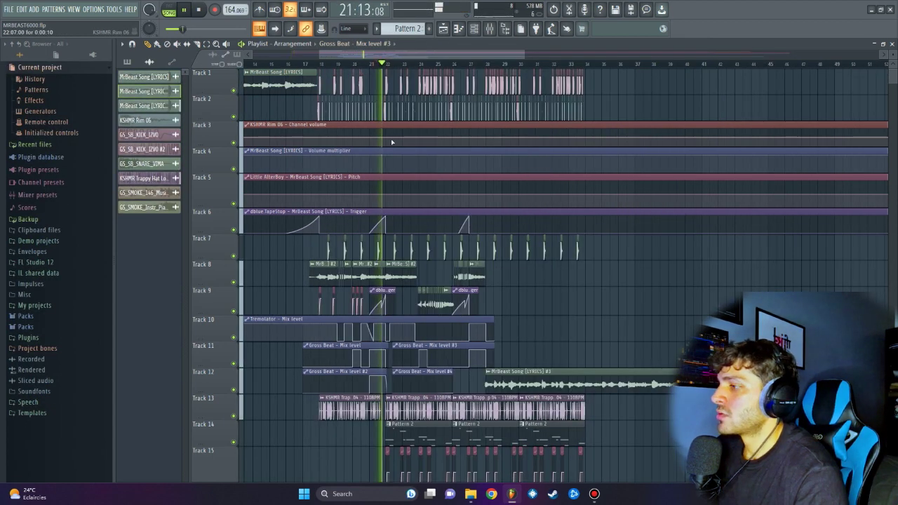
pyautogui.doubleClick(405, 436)
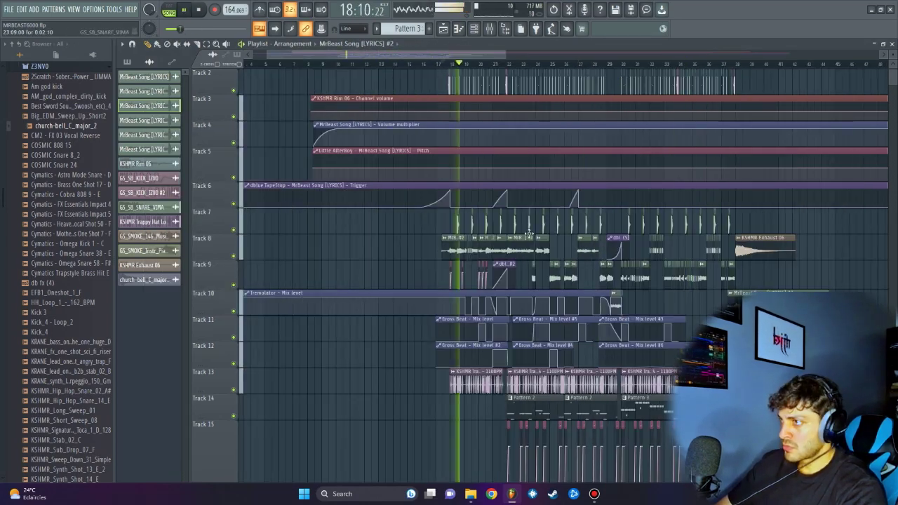
# - Add a Trappy KSHMR Hip Hop Snare sample from the browser to the playlist
pyautogui.moveTo(82, 339); pyautogui.dragTo(461, 245)
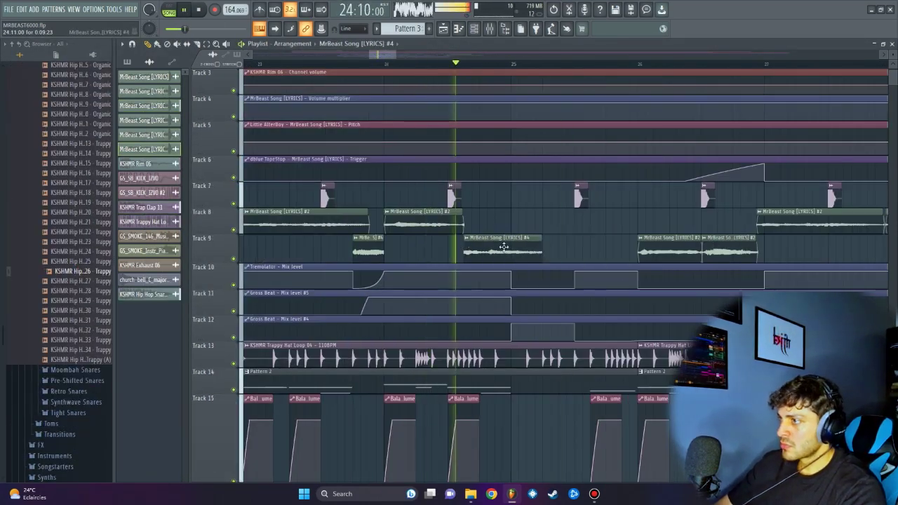